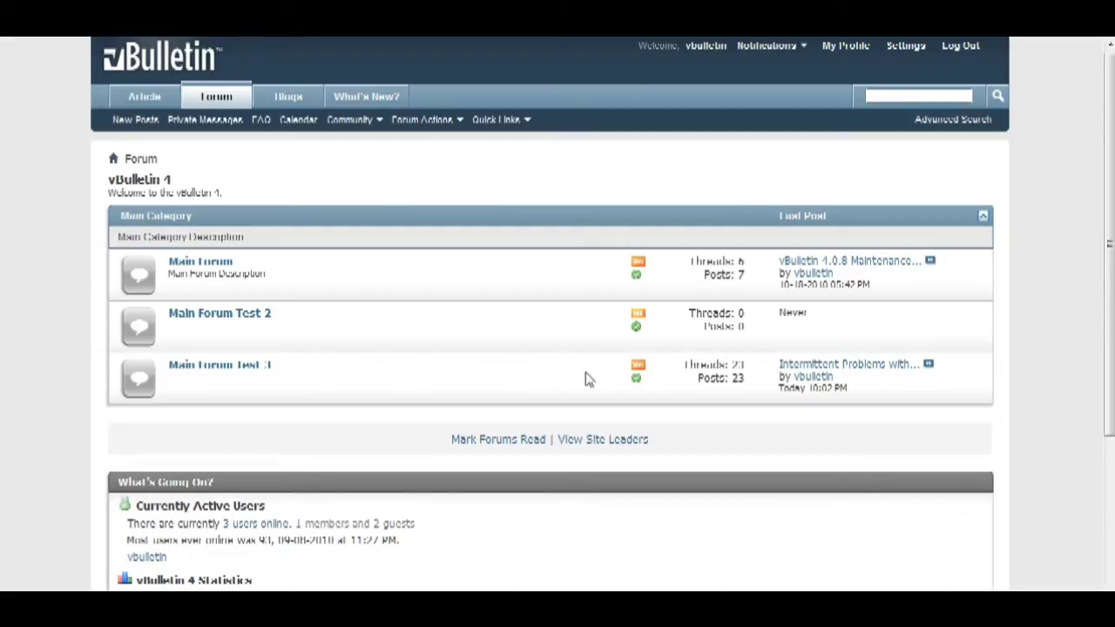
# Open the 'vBulletin iPhone app on vBulletin.com' thread in Main Forum Test 3.
pyautogui.click(263, 366)
pyautogui.click(275, 377)
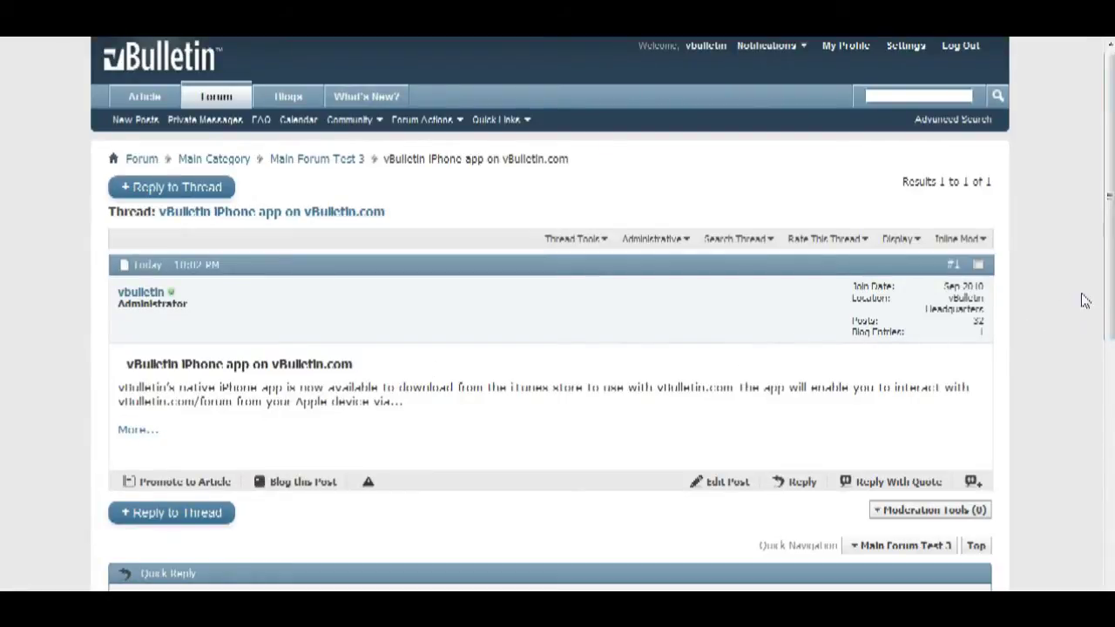
# Scroll through the thread, then follow the Forum breadcrumb back to the home page.
pyautogui.scroll(-2, 1084, 300)
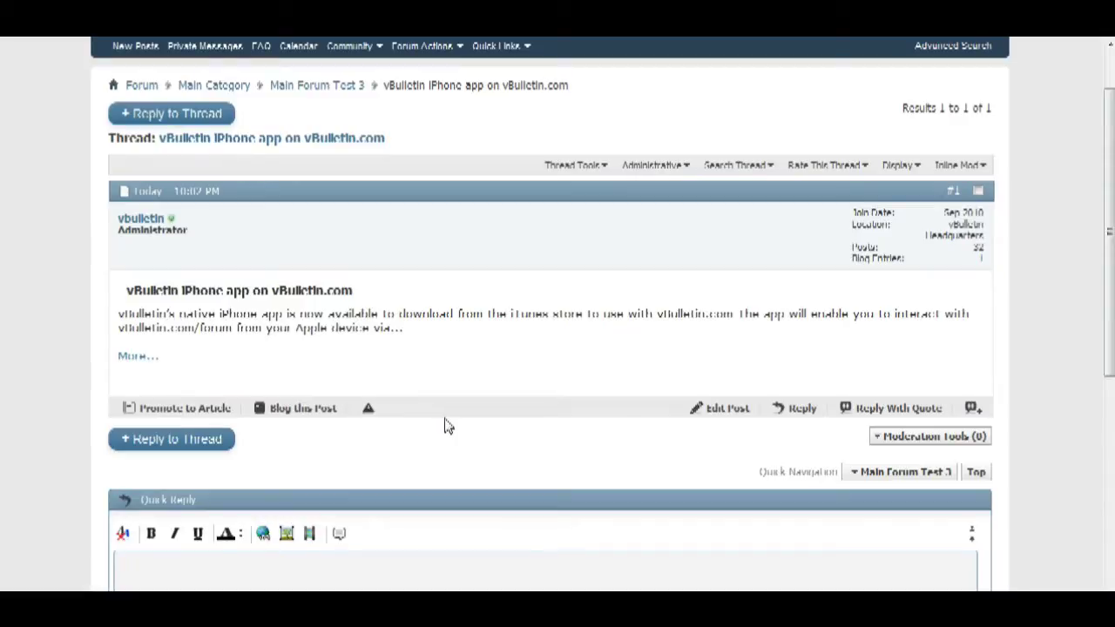
pyautogui.scroll(1, 420, 397)
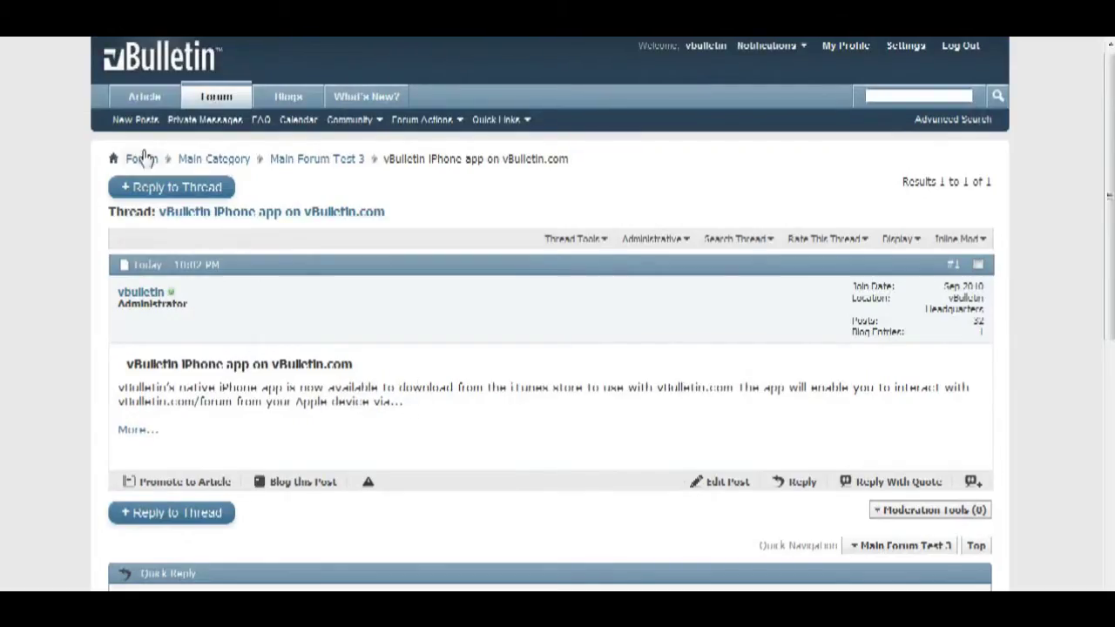
pyautogui.click(141, 160)
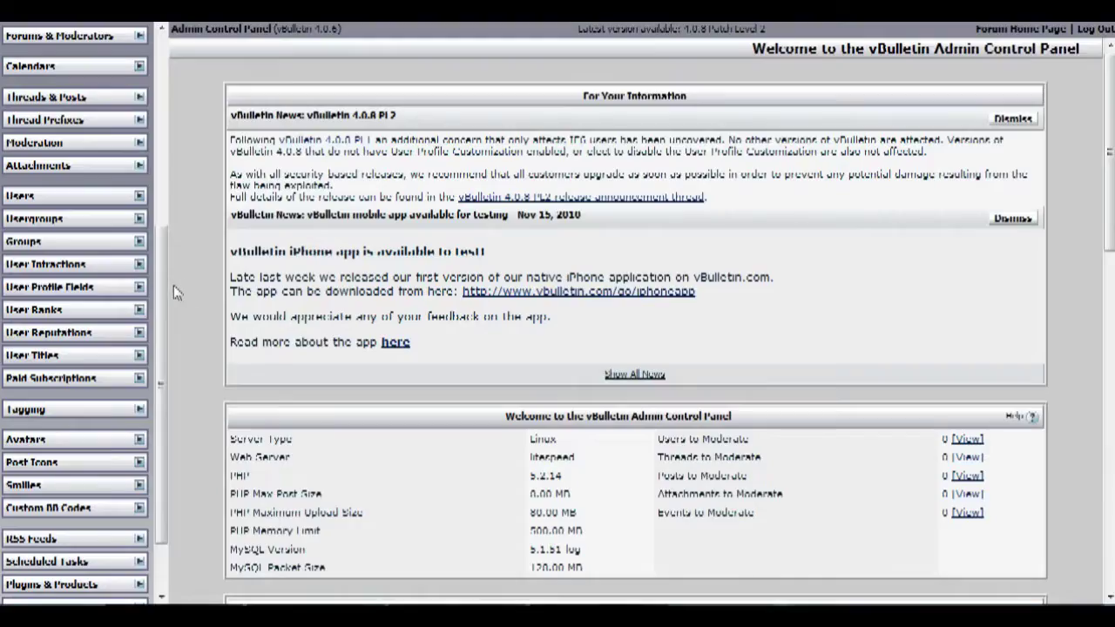
# Expand RSS Feeds in the Admin Control Panel sidebar and choose Add New RSS Feed.
pyautogui.scroll(-3, 164, 261)
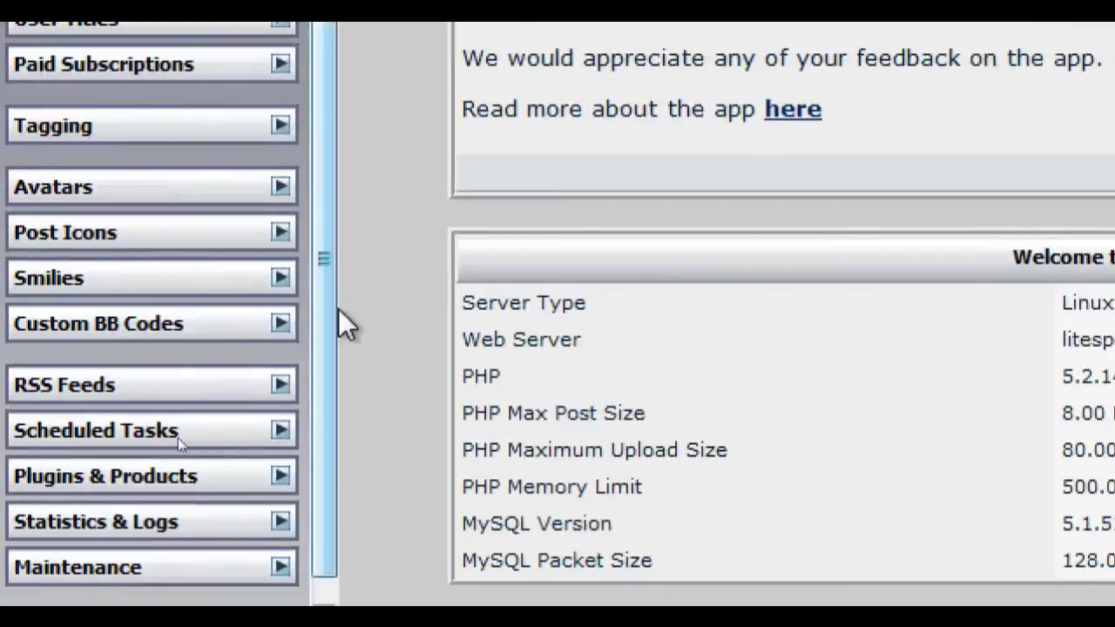
pyautogui.click(284, 389)
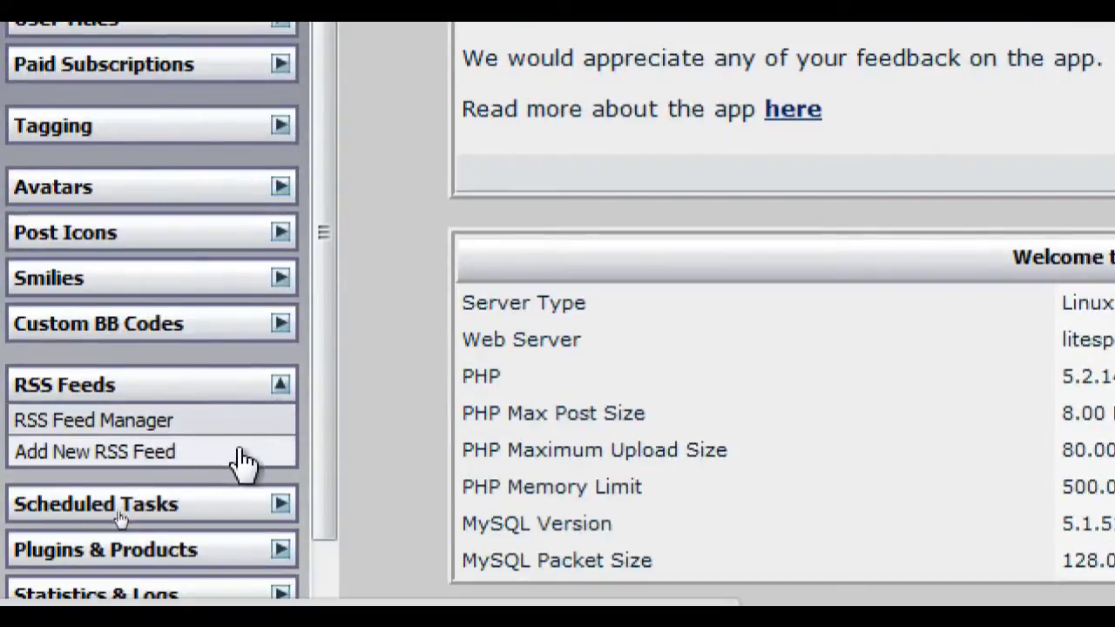
pyautogui.click(243, 461)
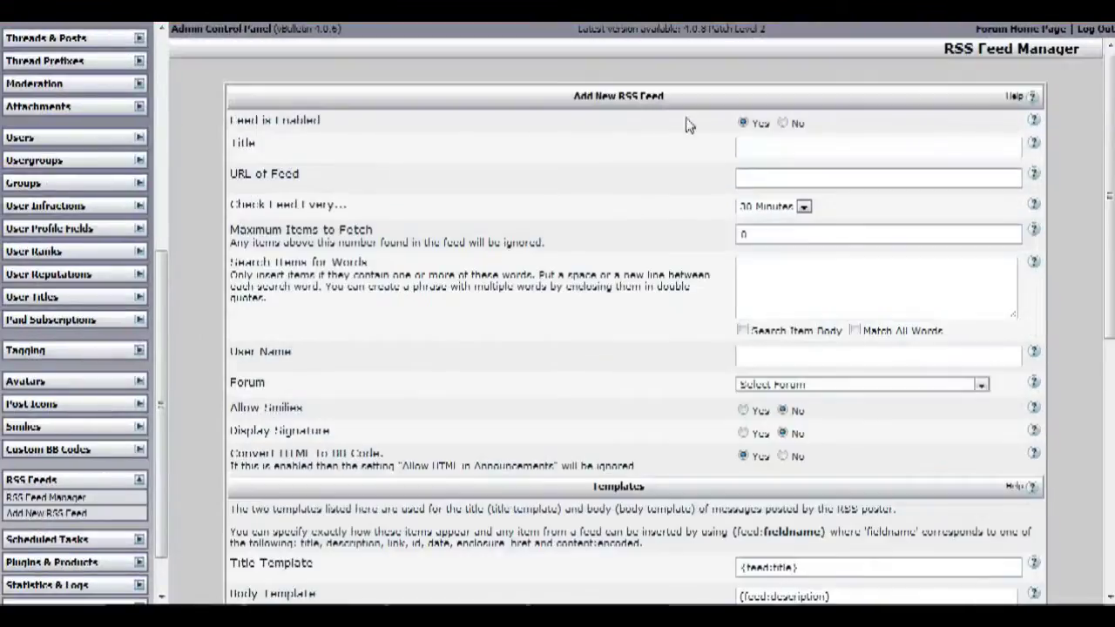
# Enter 'vBulletin.com RSS Feed' as the new feed's Title.
pyautogui.scroll(-1, 635, 306)
pyautogui.scroll(1, 635, 305)
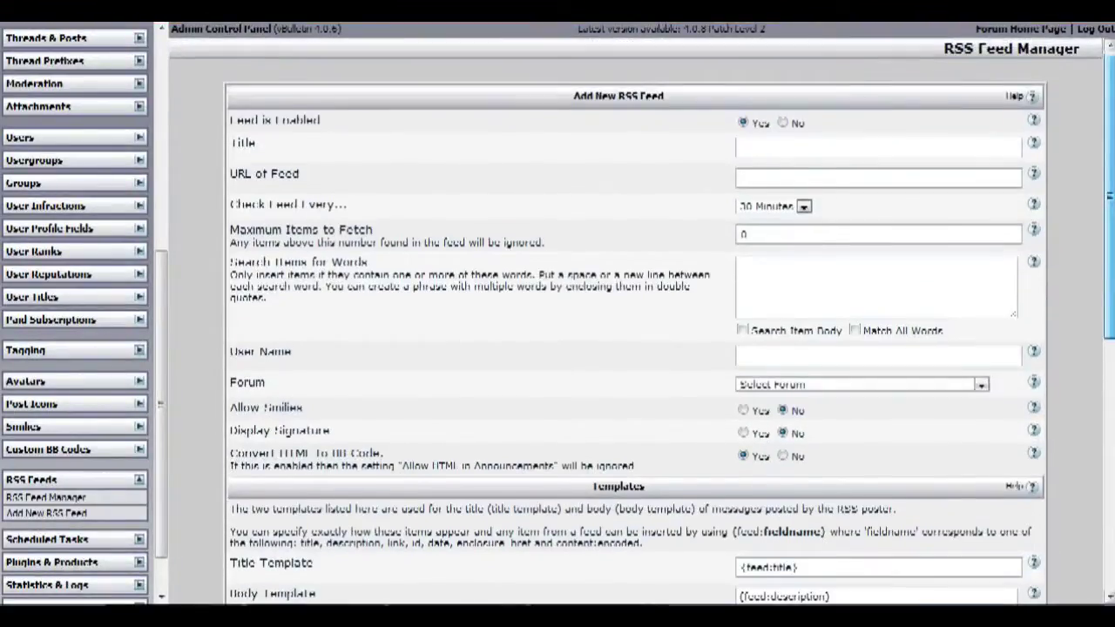
pyautogui.scroll(-10, 635, 313)
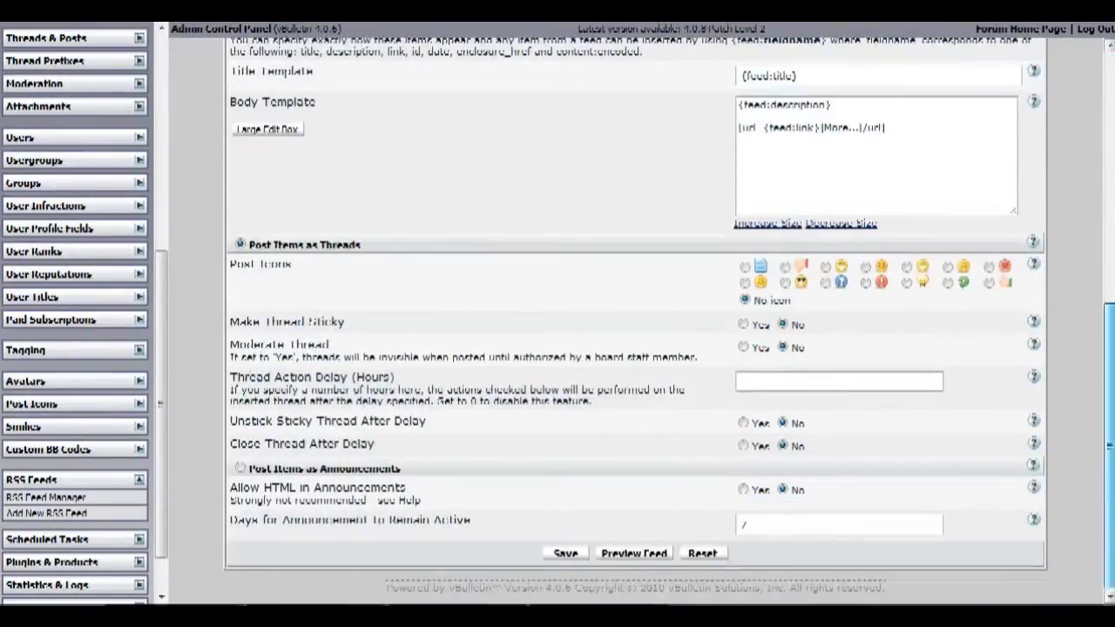
pyautogui.scroll(10, 635, 313)
pyautogui.scroll(-1, 778, 199)
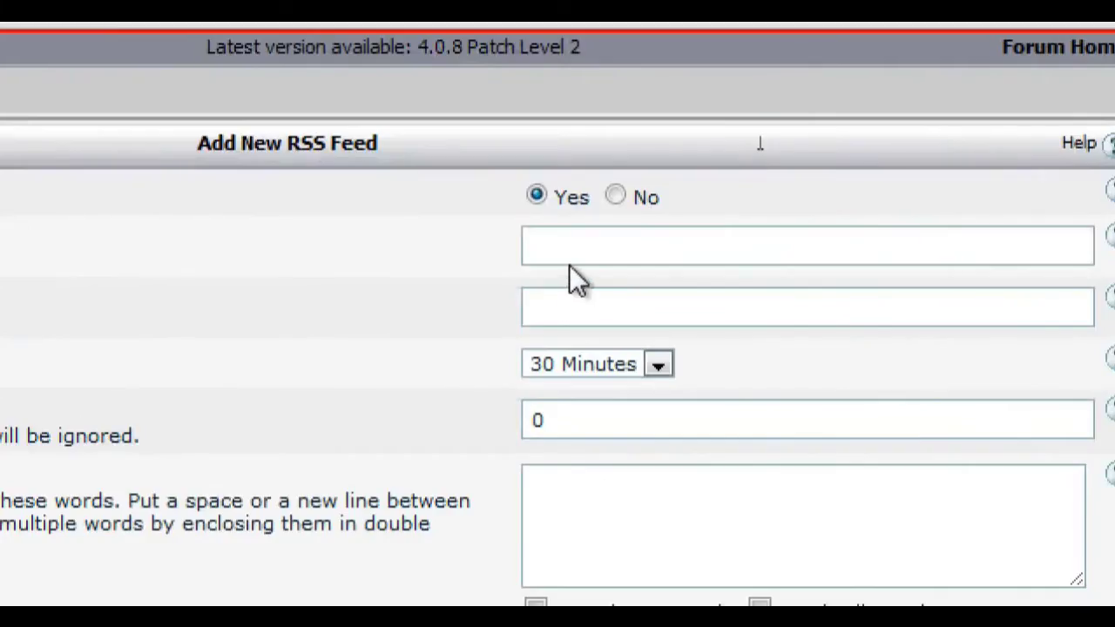
pyautogui.click(573, 253)
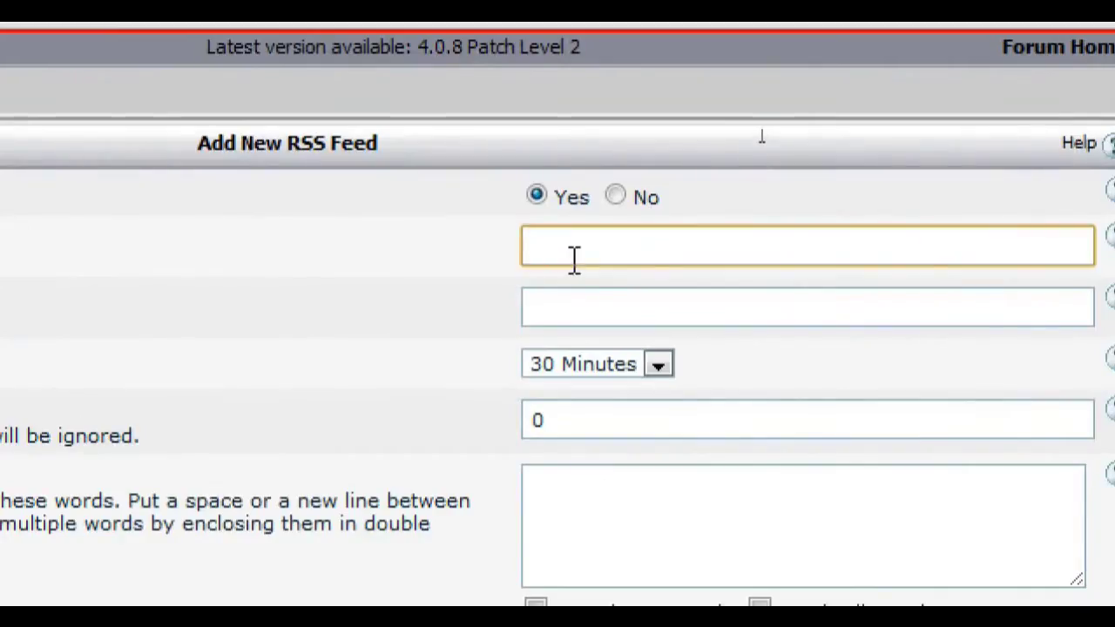
pyautogui.write('v')
pyautogui.press('BackSpace')
pyautogui.write('vBulletin.com RSS Feed')
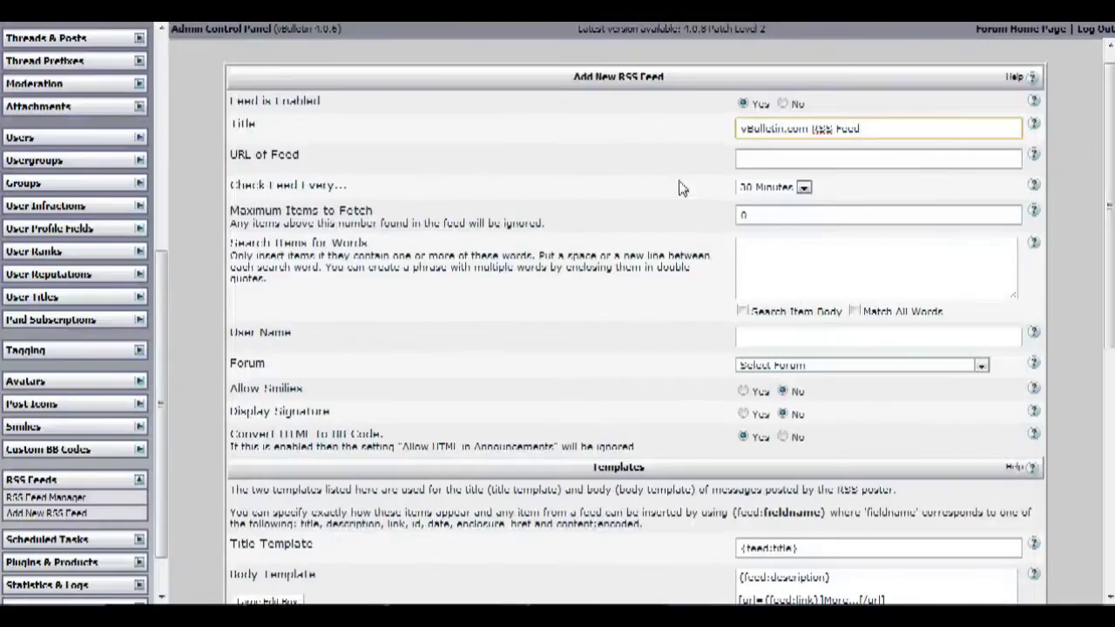
pyautogui.click(791, 165)
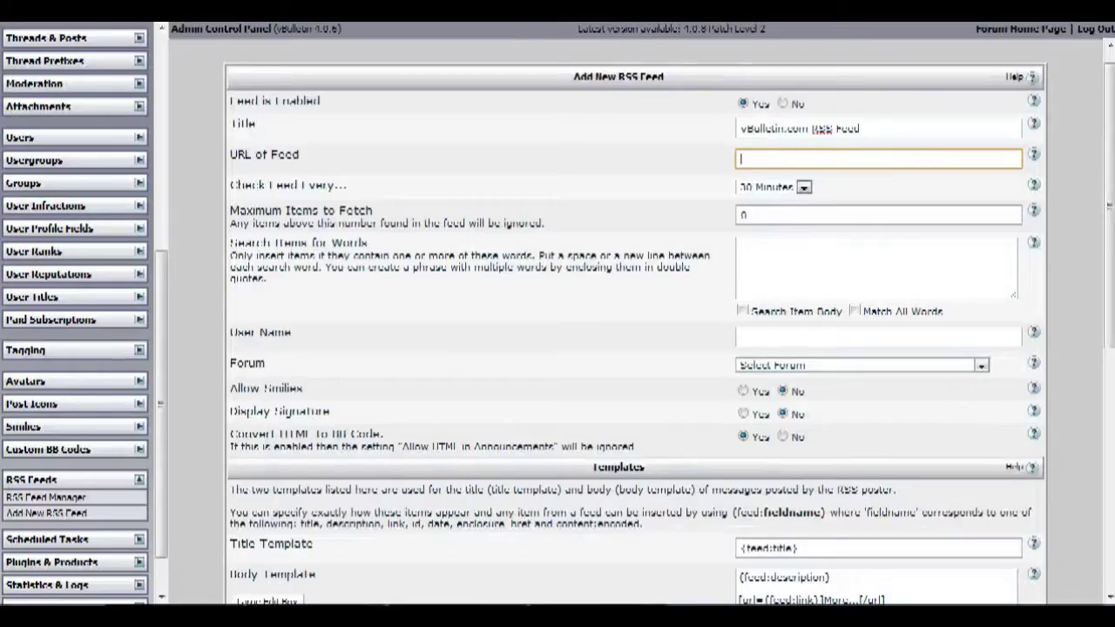
pyautogui.click(779, 97)
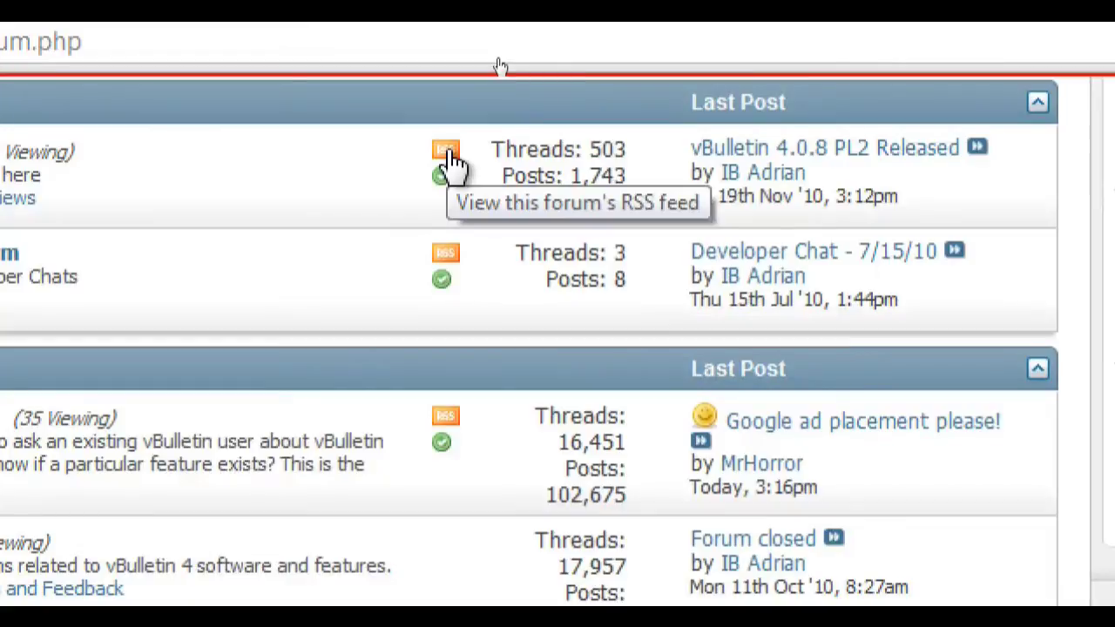
pyautogui.click(449, 157)
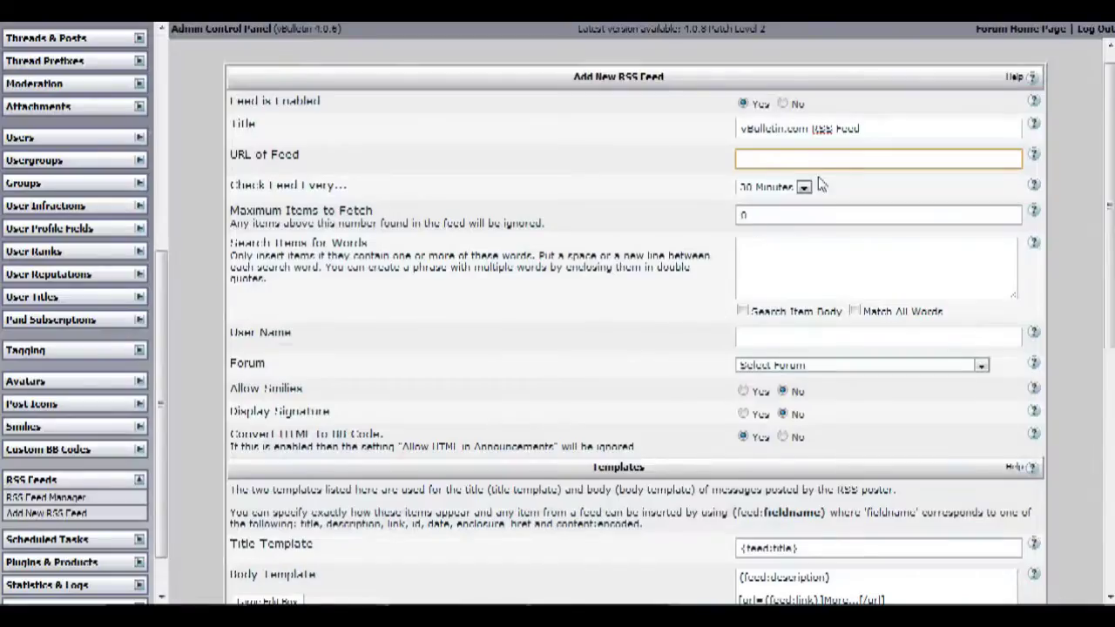
# Paste the vBulletin.com feed URL and set Check Feed Every to 2 Hours.
pyautogui.write('http://www.vbulletin.com/forum/external.php?type=RSS2&forumids=1')
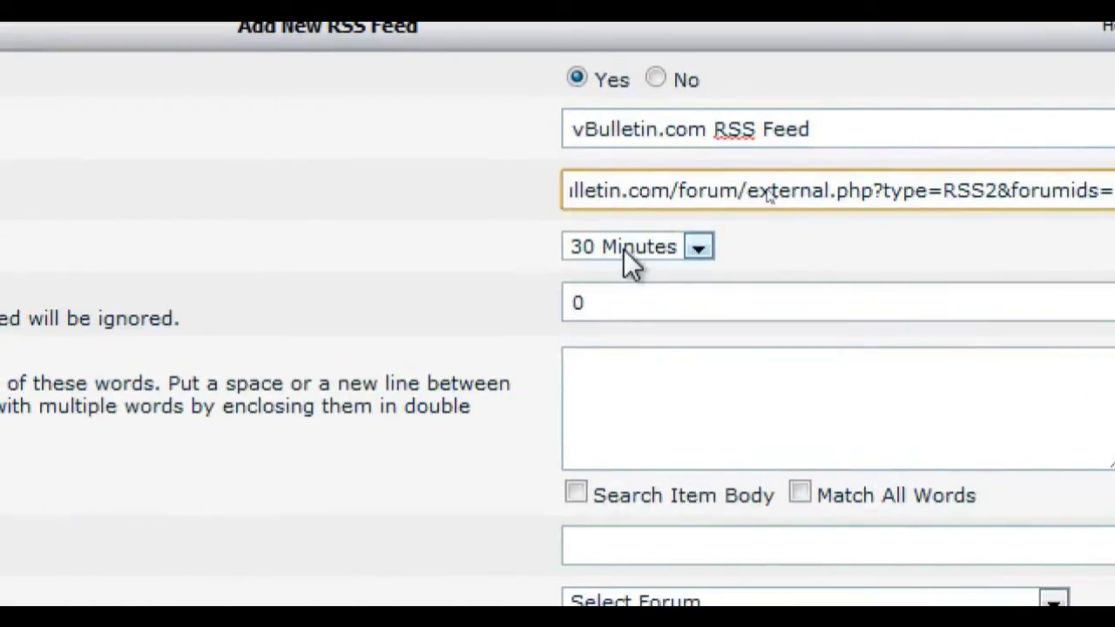
pyautogui.click(623, 249)
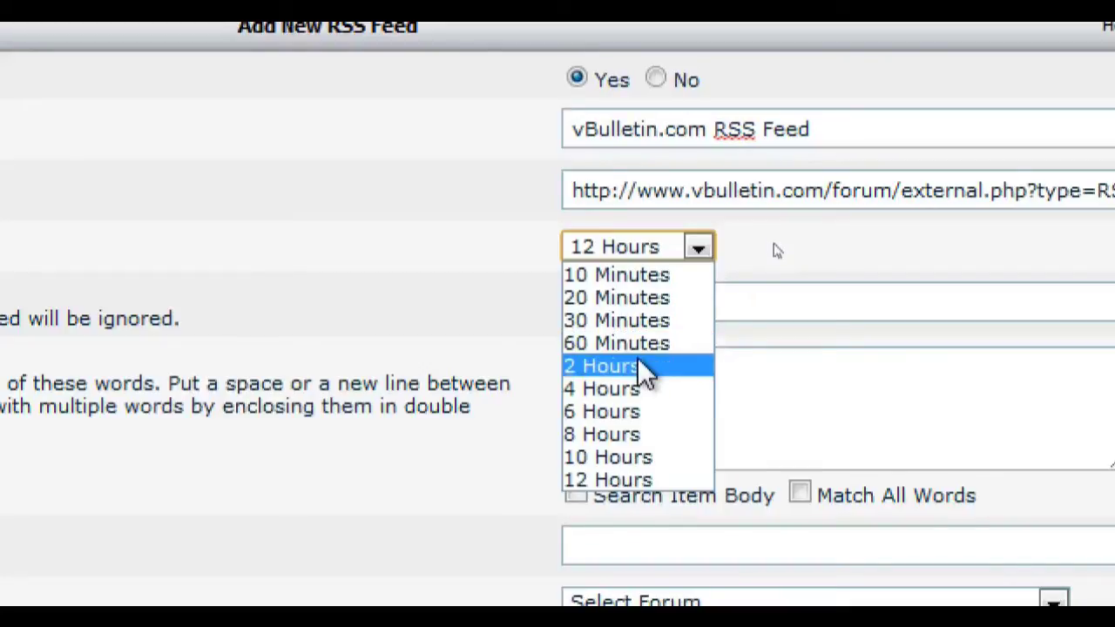
pyautogui.click(639, 364)
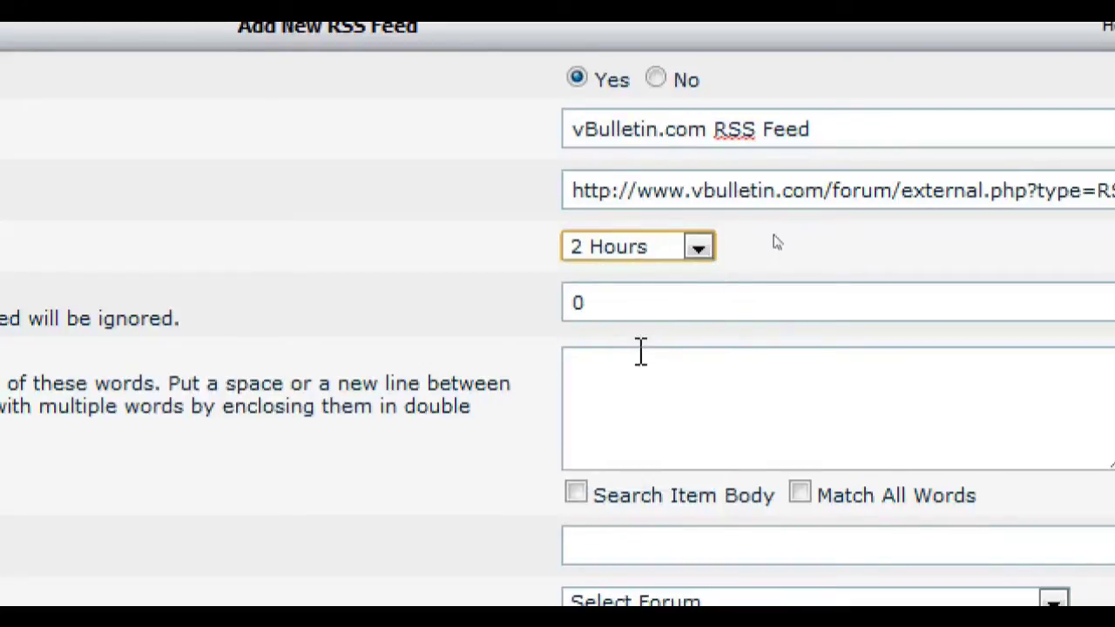
pyautogui.click(635, 296)
pyautogui.click(453, 291)
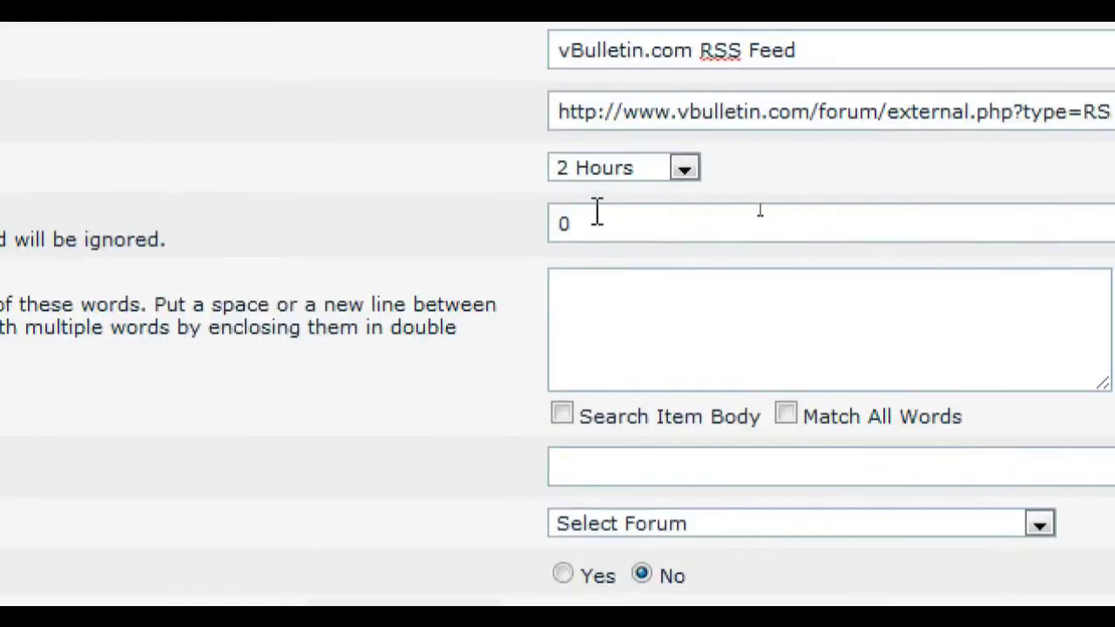
# Change the maximum items to fetch from 0 to 1.
pyautogui.click(759, 210)
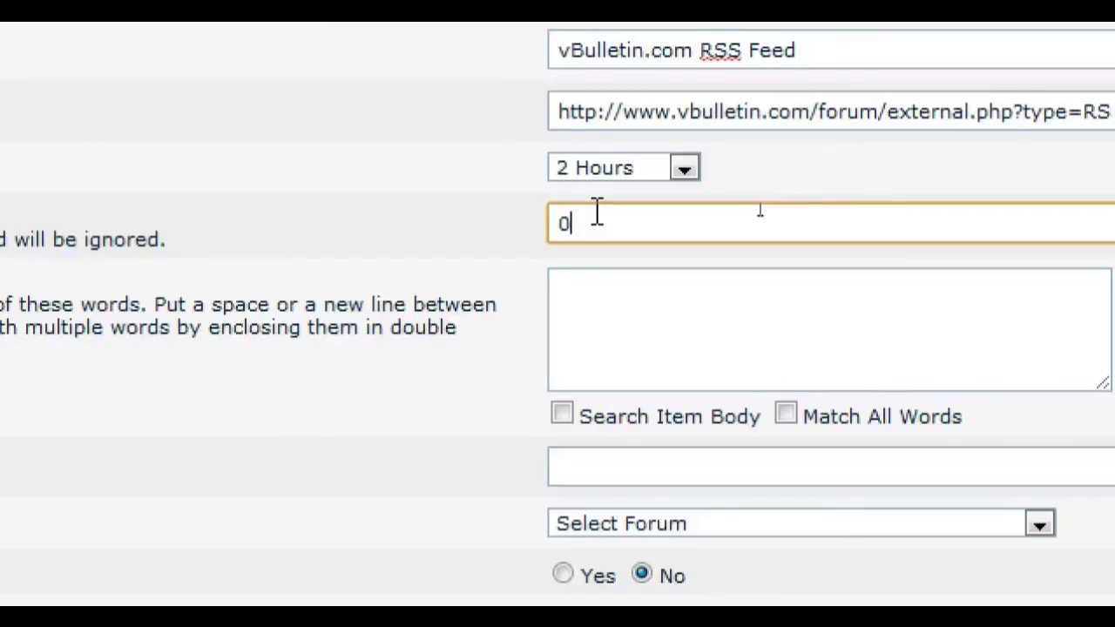
pyautogui.moveTo(570, 221); pyautogui.dragTo(482, 221)
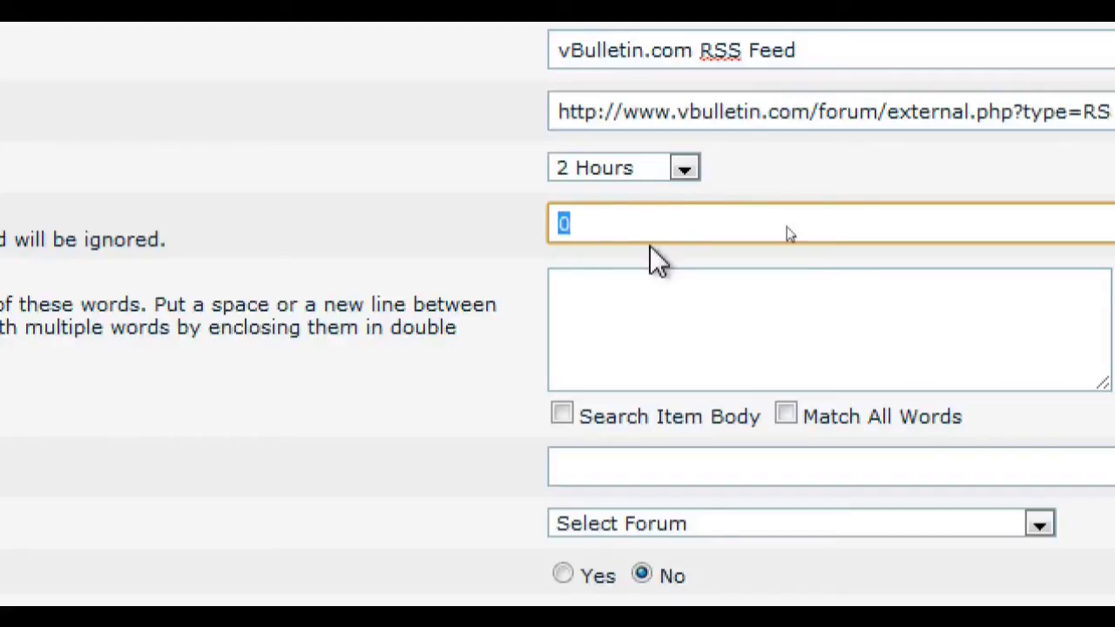
pyautogui.write('1')
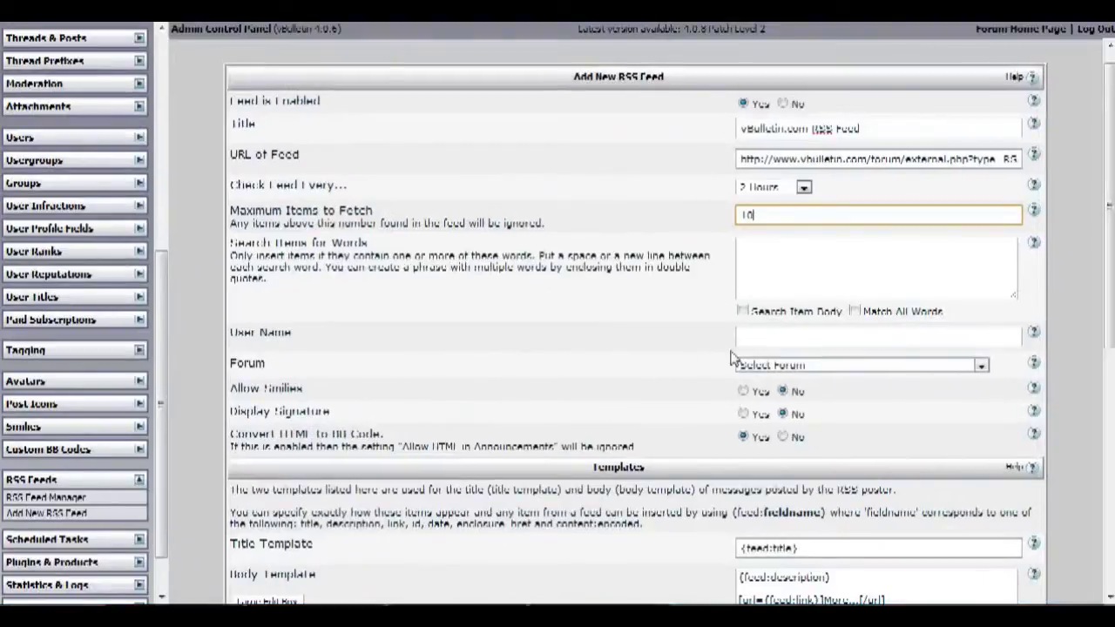
# Post as user vBulletin into Main Forum Test 2, with smilies and signatures set to Yes.
pyautogui.click(755, 340)
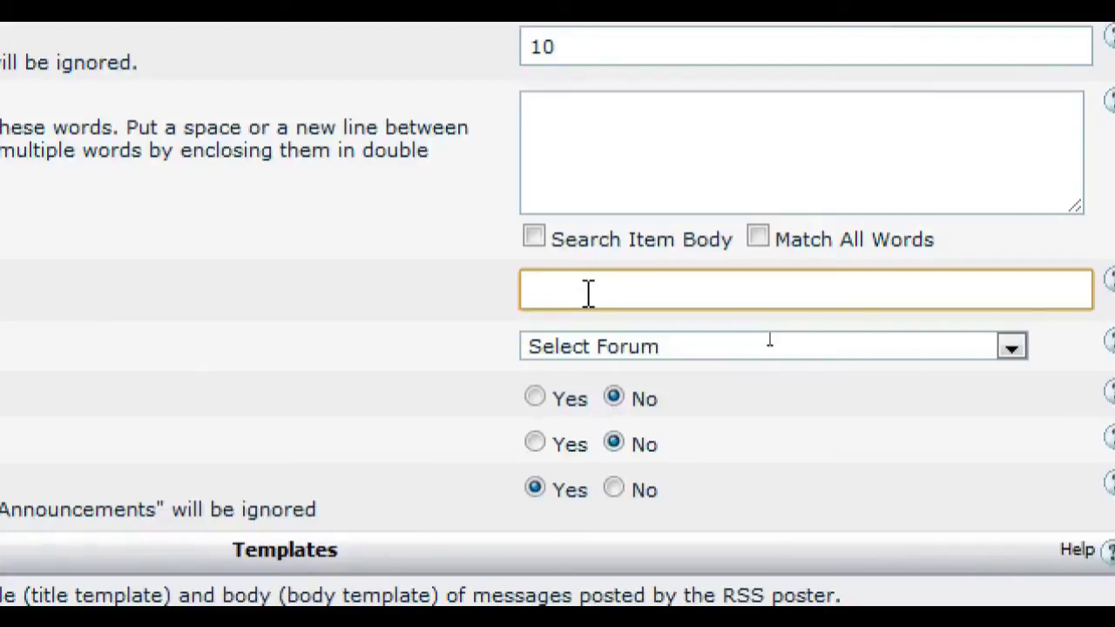
pyautogui.write('Bulletin')
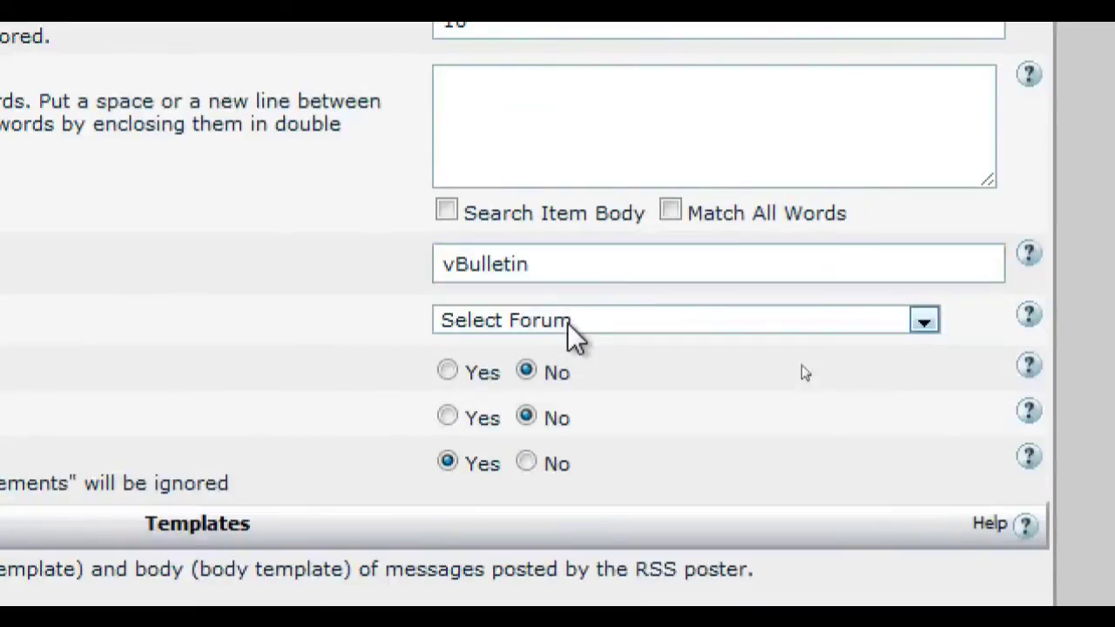
pyautogui.click(801, 366)
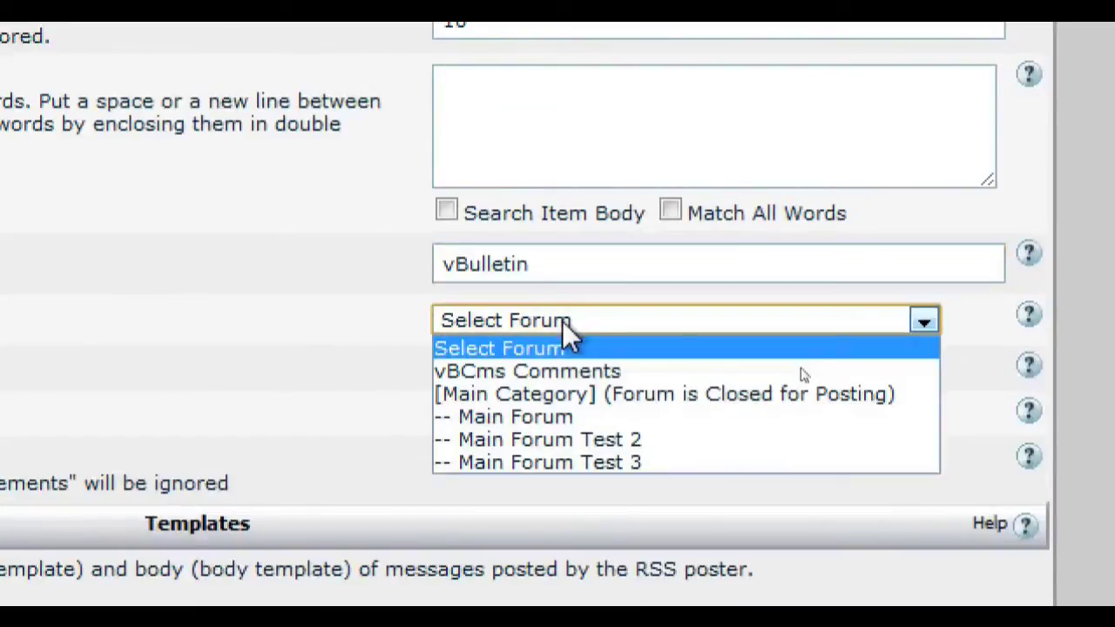
pyautogui.click(552, 439)
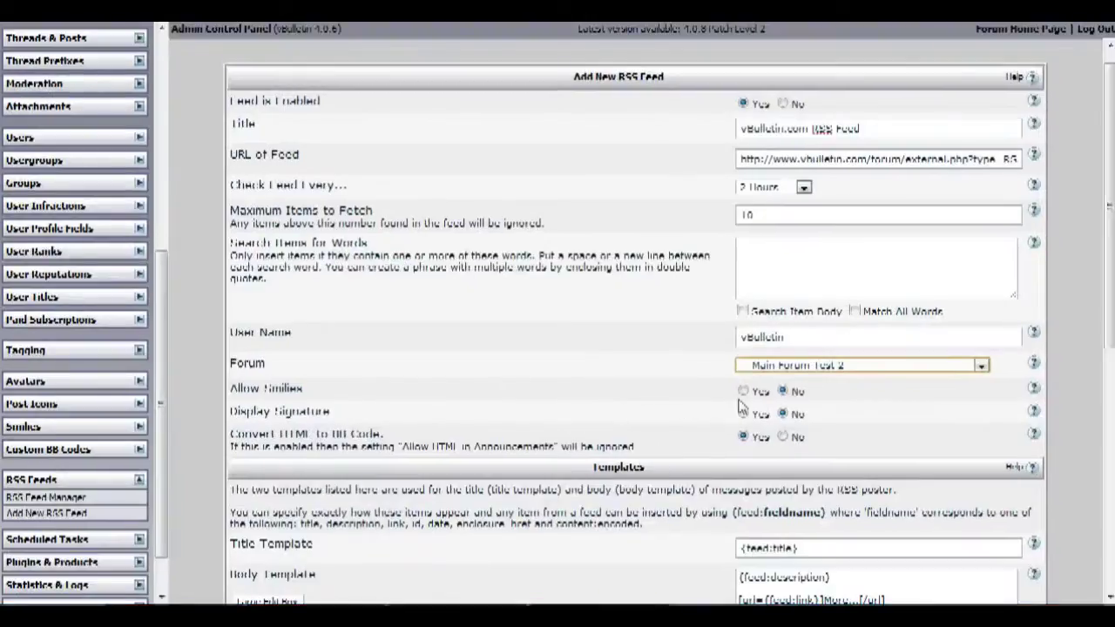
pyautogui.click(742, 391)
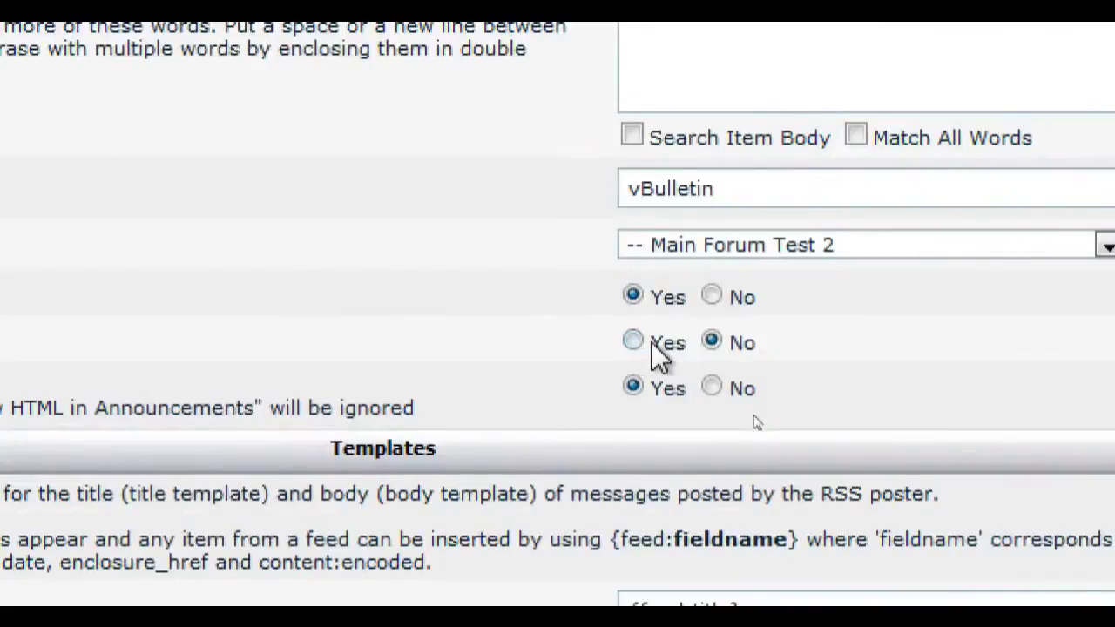
pyautogui.click(745, 415)
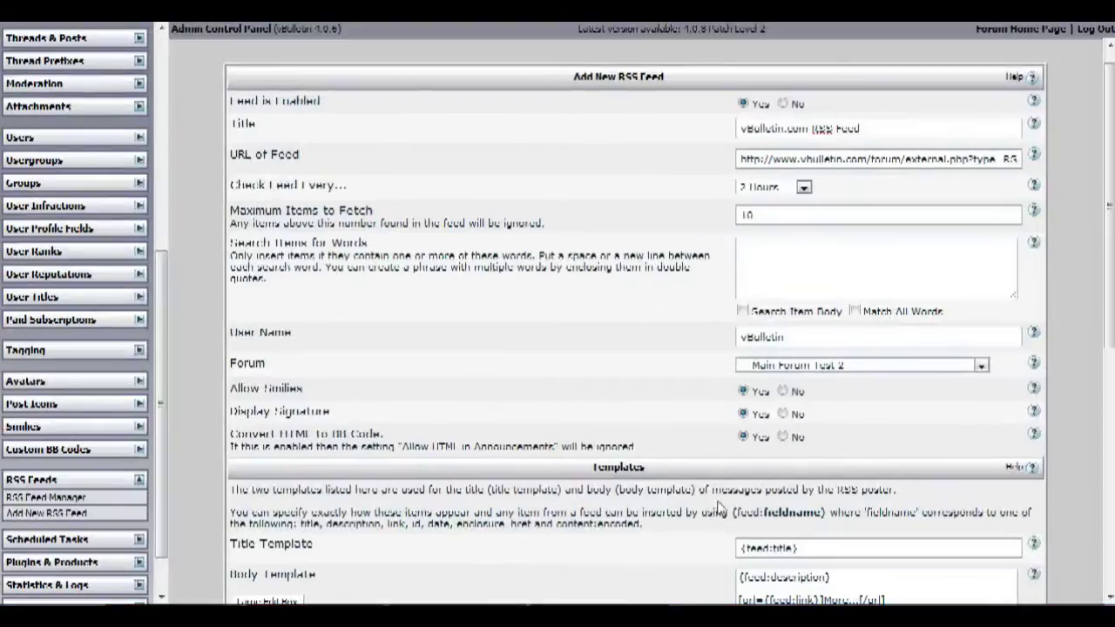
# Under Post Items as Threads, select a smiley post icon for the feed's threads.
pyautogui.scroll(-3, 723, 505)
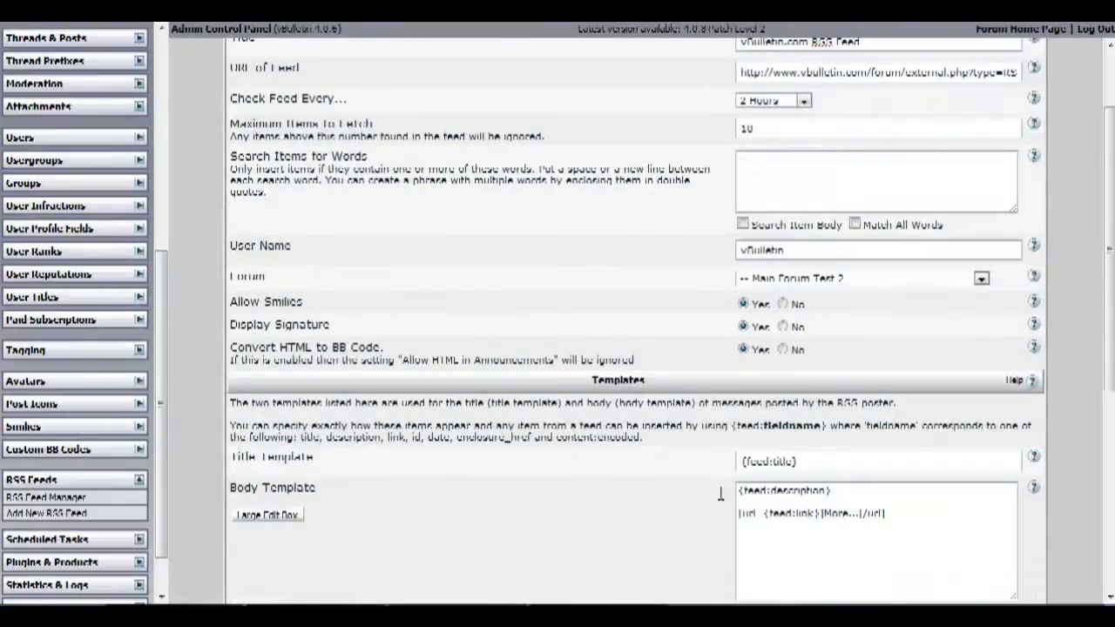
pyautogui.scroll(-2, 703, 370)
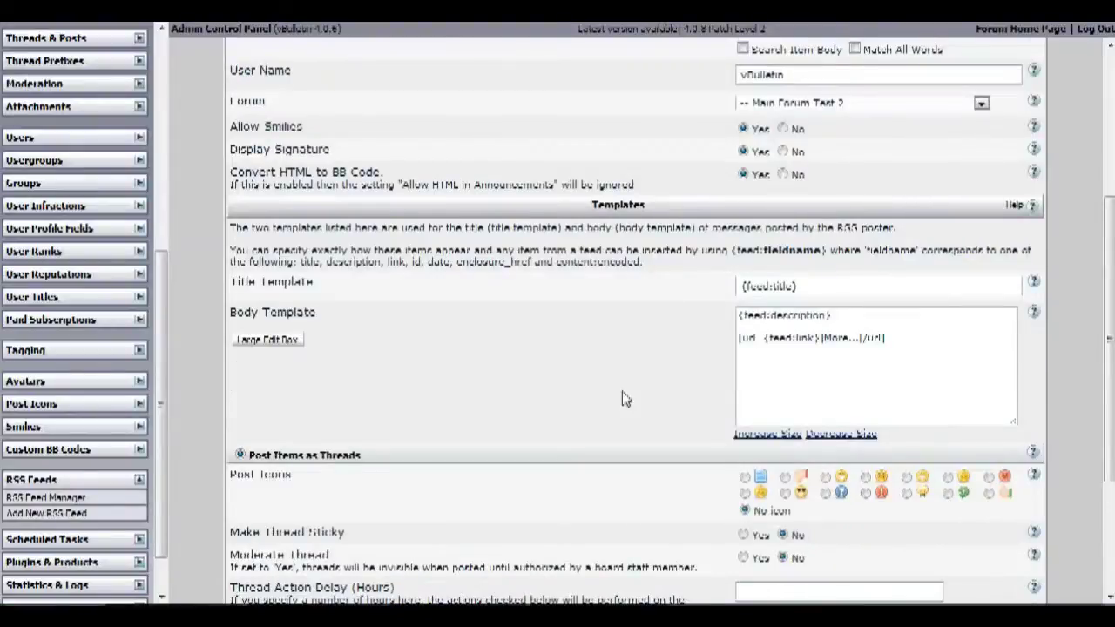
pyautogui.scroll(-2, 621, 394)
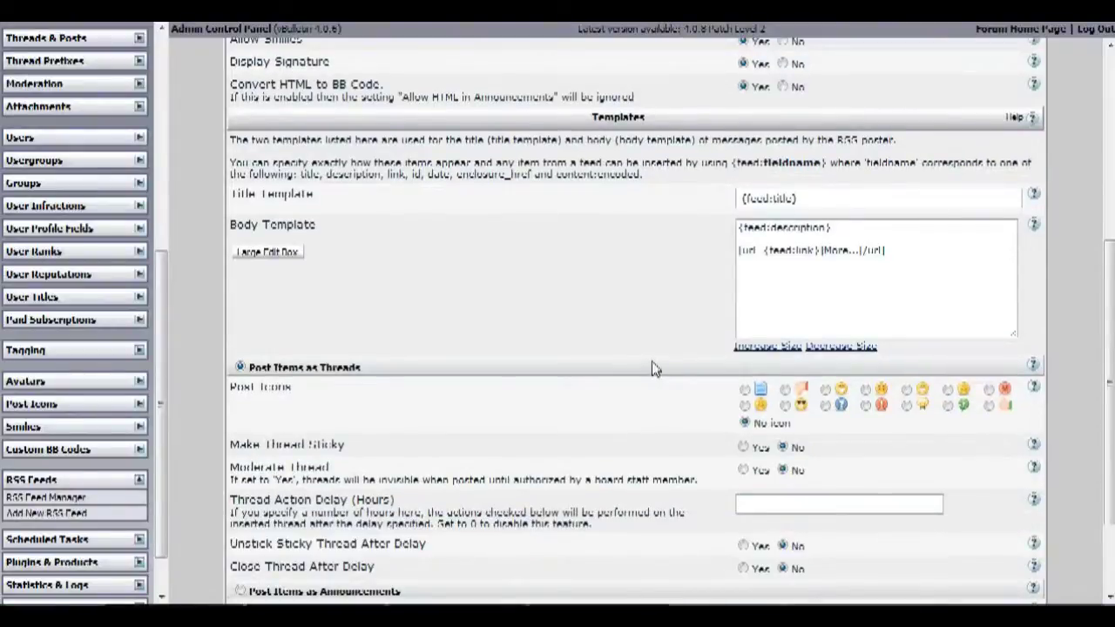
pyautogui.scroll(-2, 712, 360)
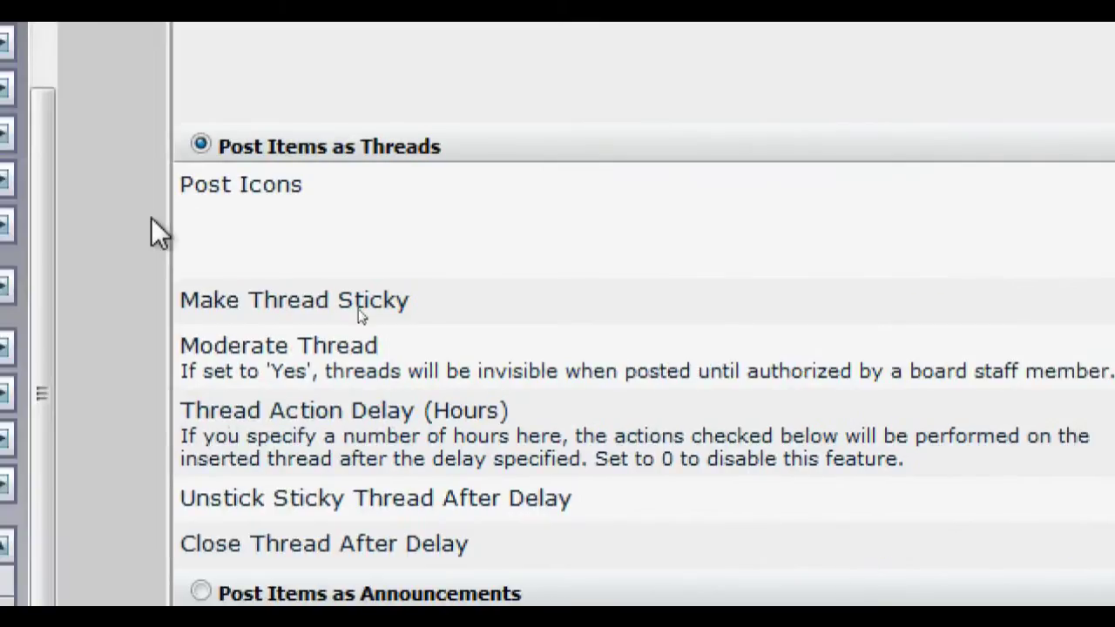
pyautogui.click(861, 190)
pyautogui.click(622, 223)
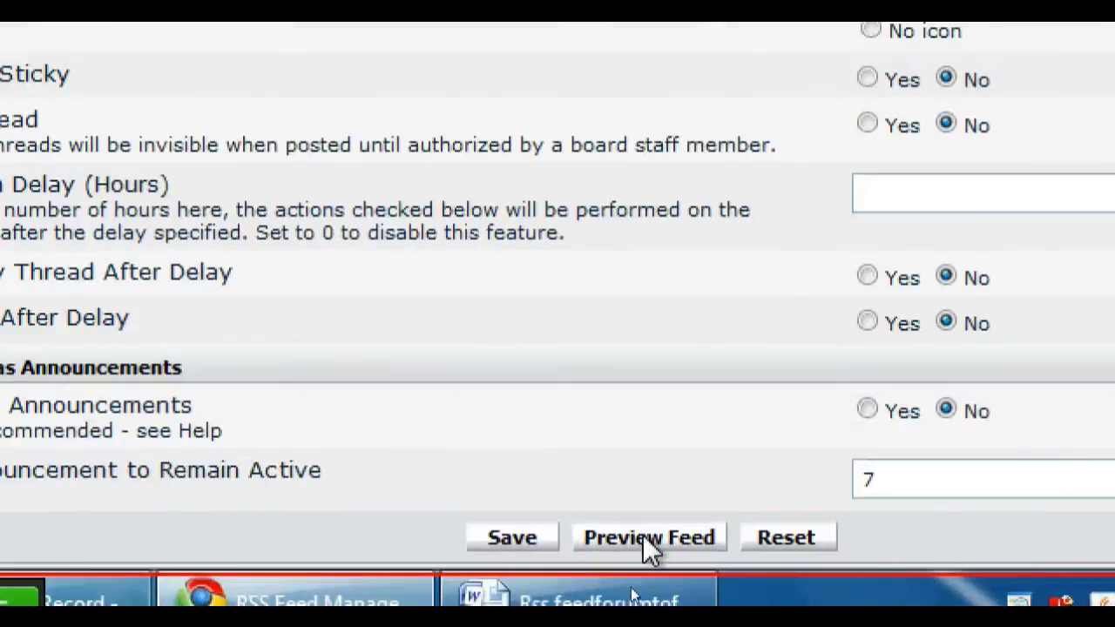
# Preview the fetched feed items, then save the vBulletin.com RSS Feed.
pyautogui.click(635, 590)
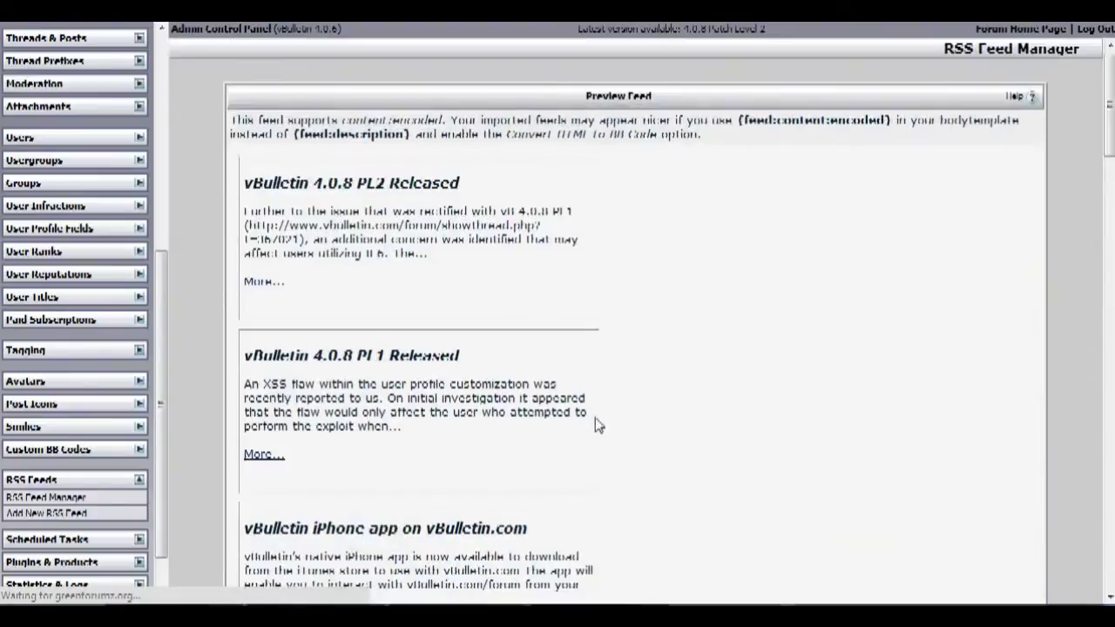
pyautogui.scroll(-3, 600, 424)
pyautogui.scroll(-7, 427, 417)
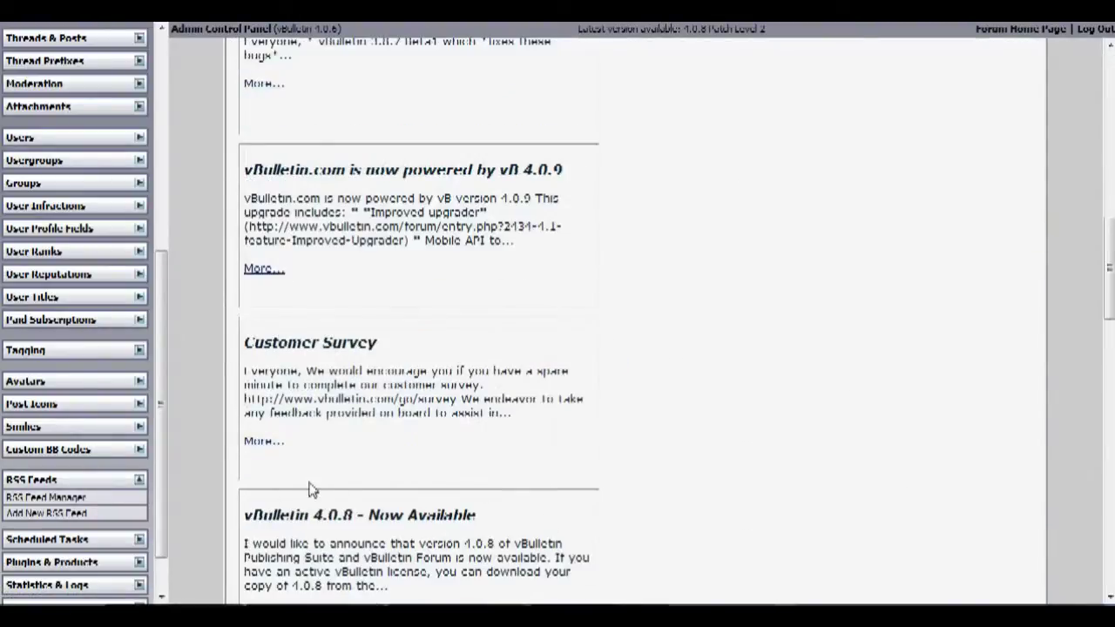
pyautogui.scroll(-15, 312, 489)
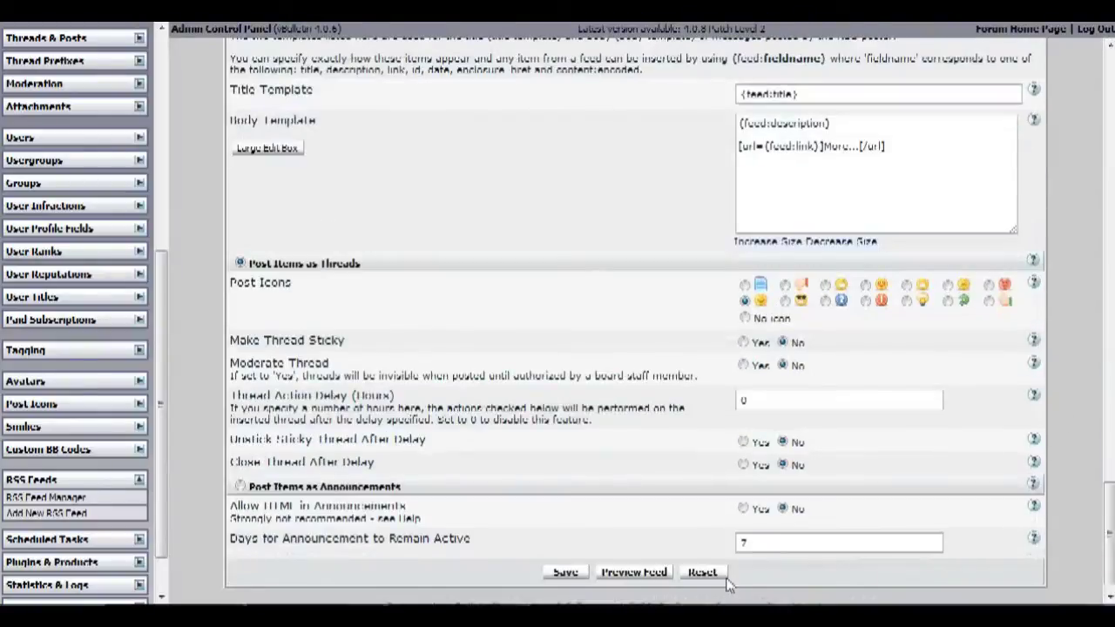
pyautogui.click(586, 572)
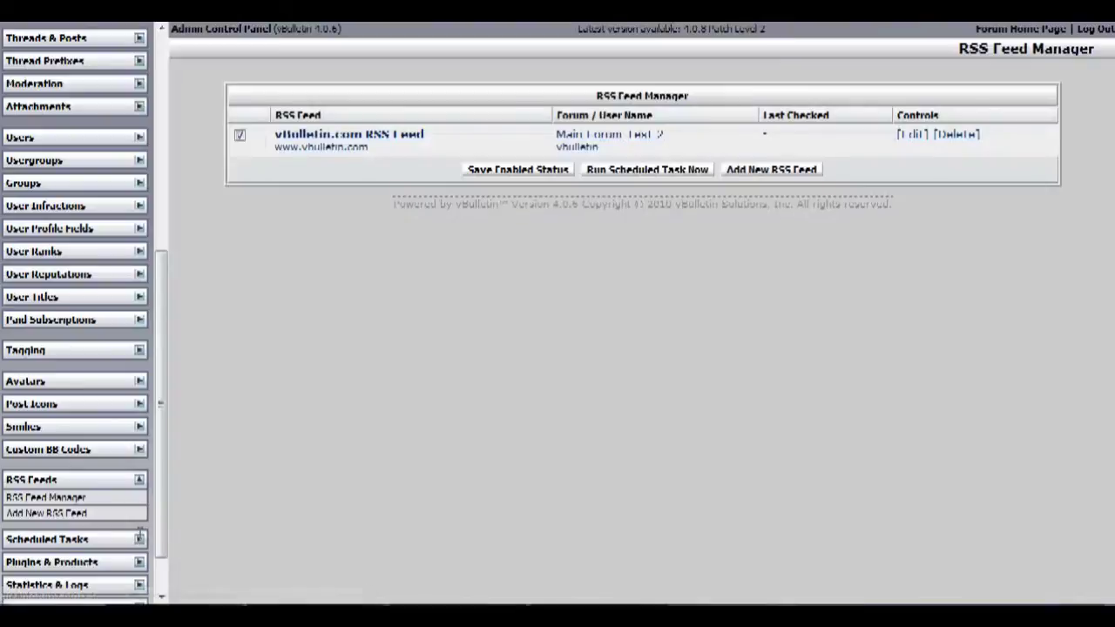
pyautogui.click(140, 540)
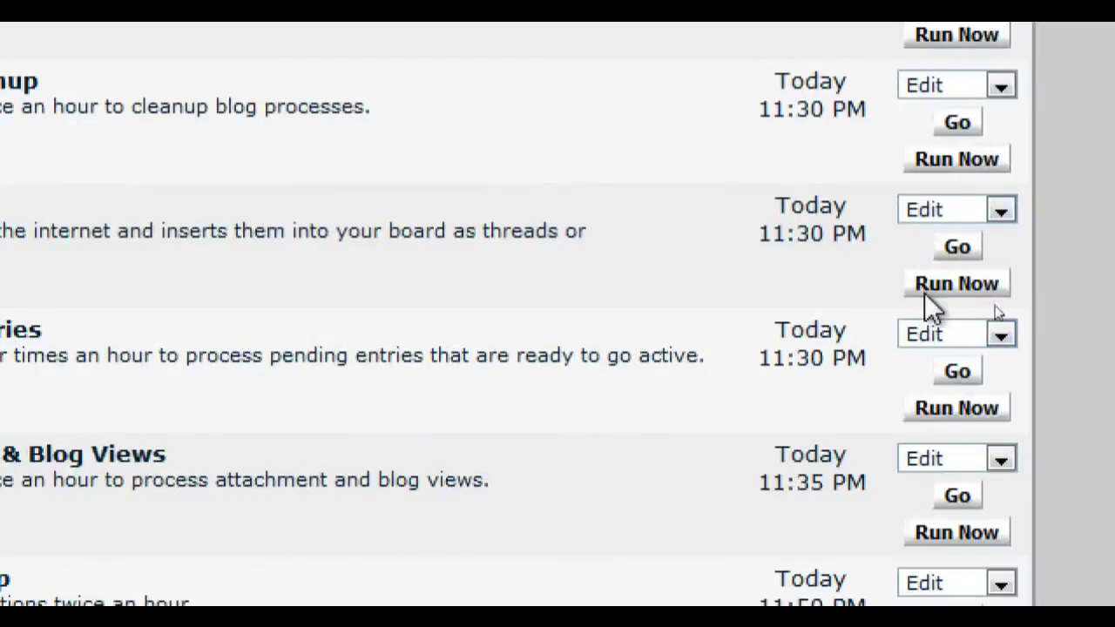
# Run the RSS Poster Robot task now, then go to the forum home page.
pyautogui.click(940, 286)
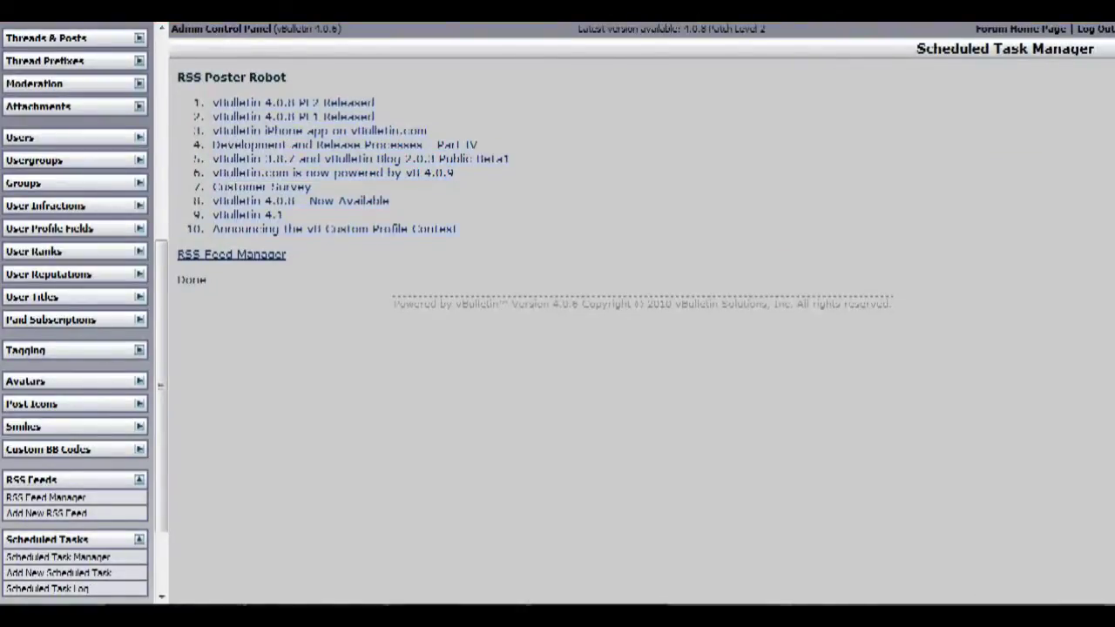
pyautogui.click(1019, 29)
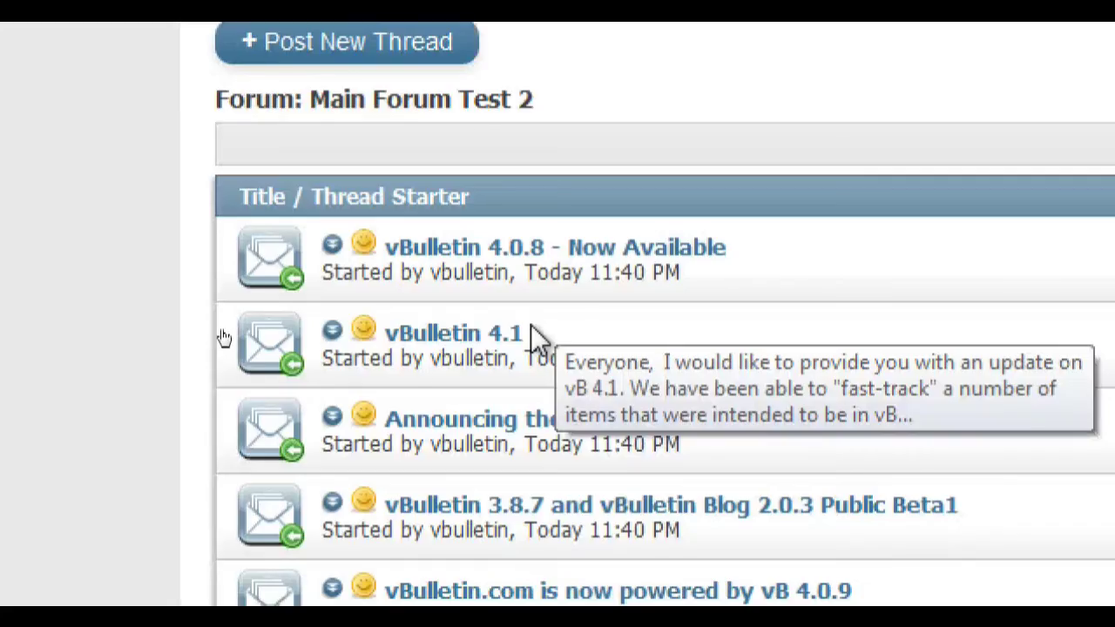
# Open the imported iPhone app thread in Main Forum Test 2, then return to its thread list.
pyautogui.scroll(-5, 530, 341)
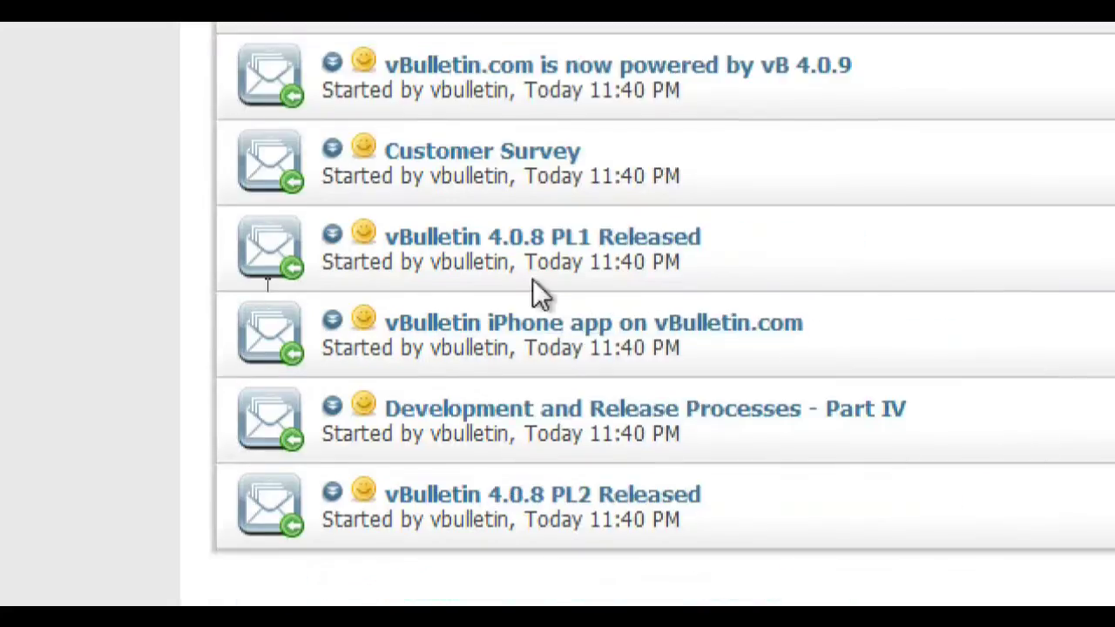
pyautogui.click(571, 338)
pyautogui.scroll(-4, 722, 340)
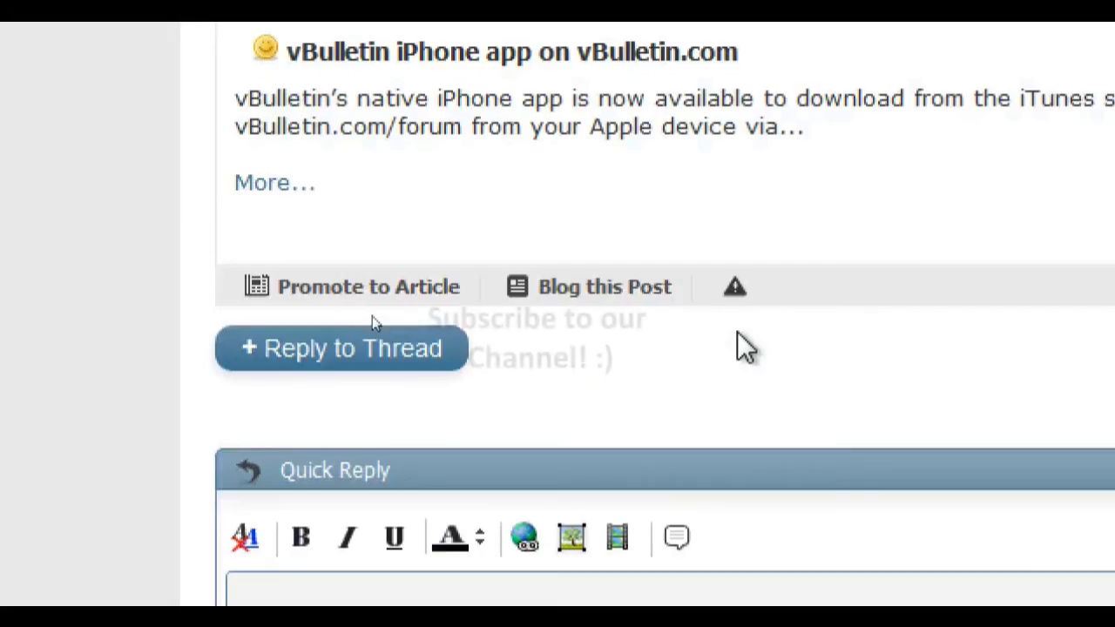
pyautogui.scroll(2, 746, 346)
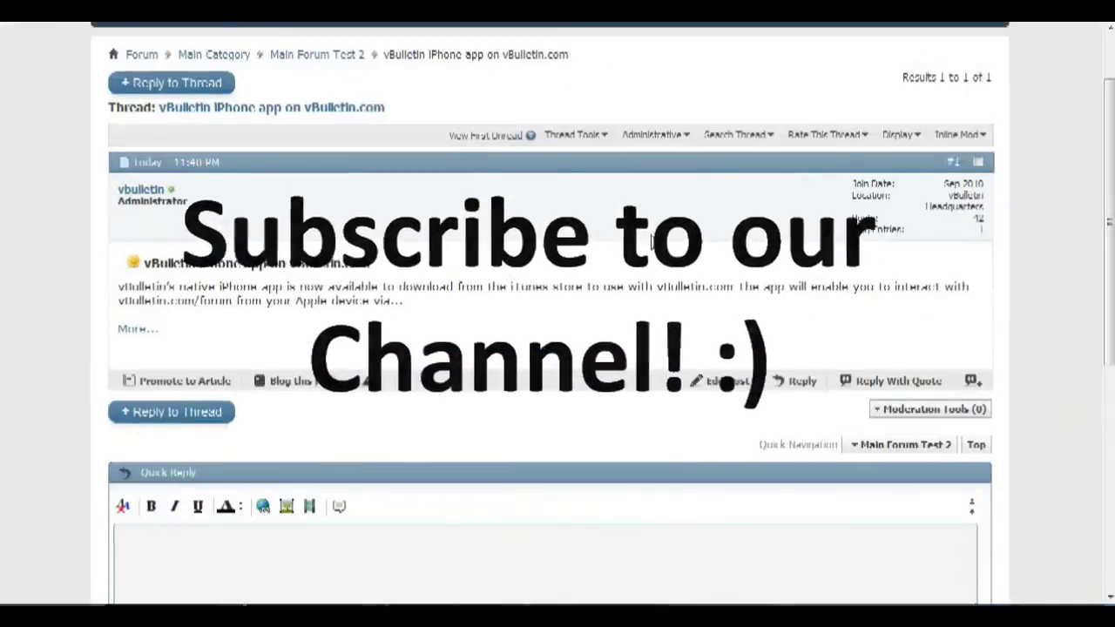
pyautogui.click(343, 58)
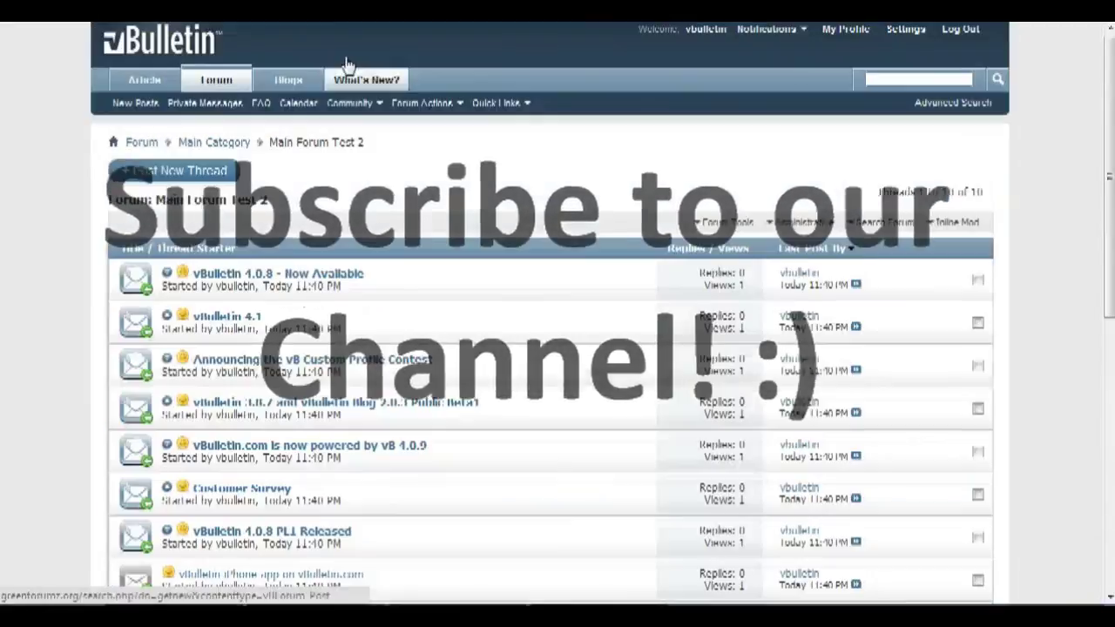